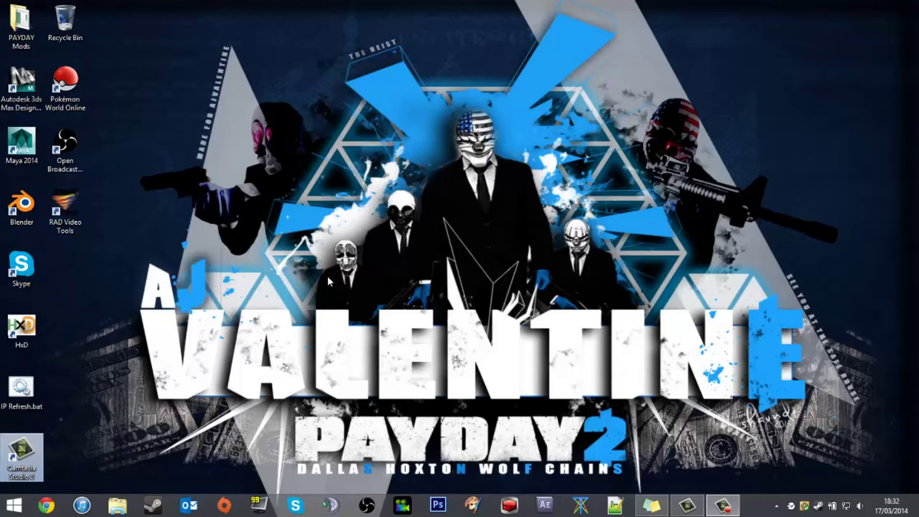
- Open RAD Video Tools to inspect Intro.avi and Intro.bik, then close it
click(61, 216)
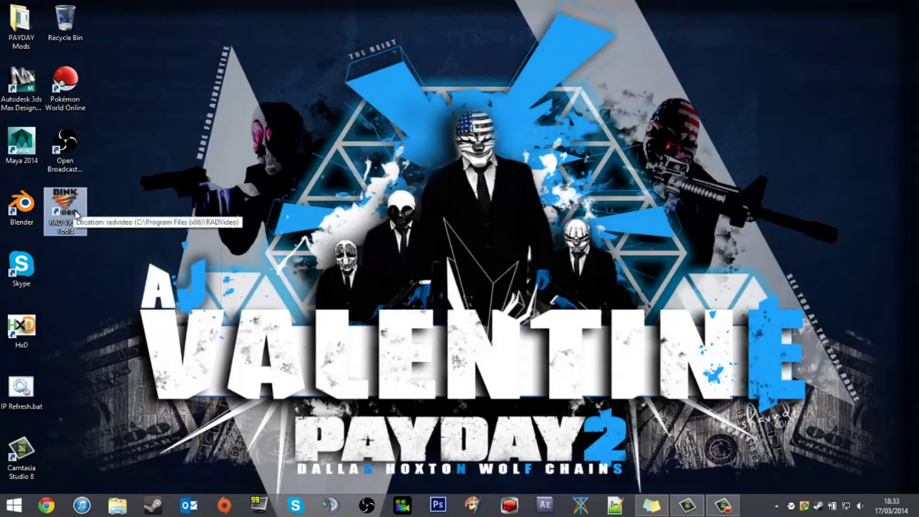
double_click(78, 213)
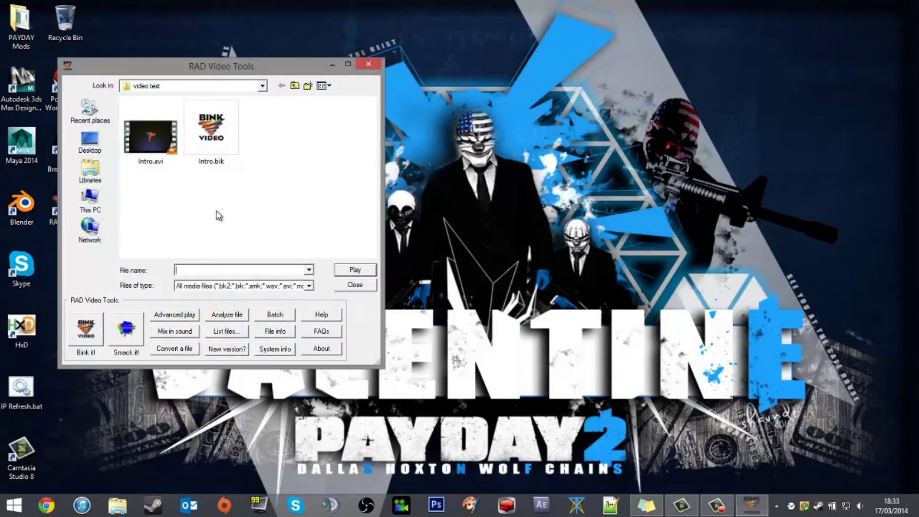
drag(303, 233, 120, 99)
click(154, 140)
click(211, 132)
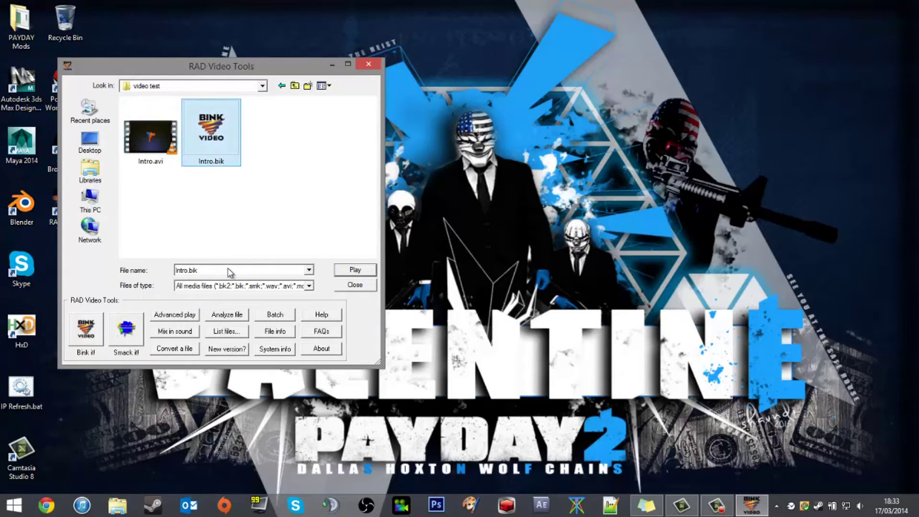
click(368, 64)
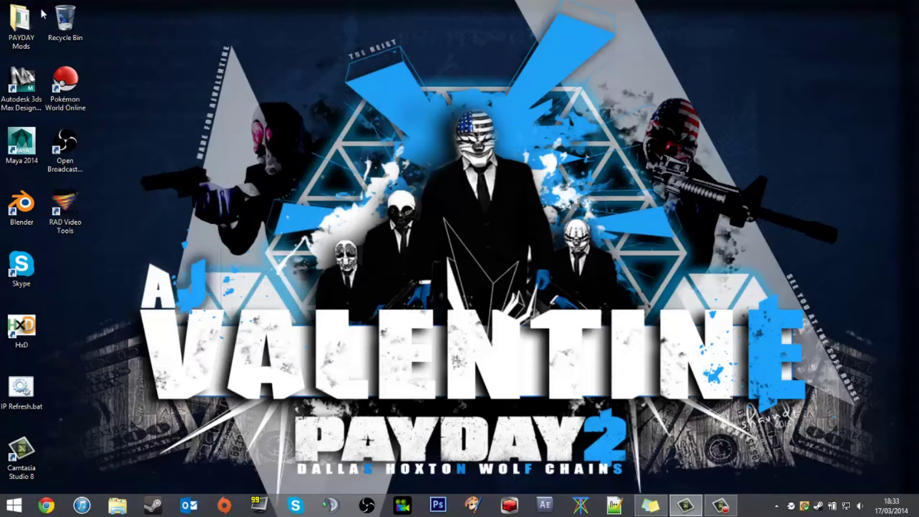
- Navigate to the PAYDAY Mods > PAYDAY 2 Extracted > movies folder
double_click(36, 21)
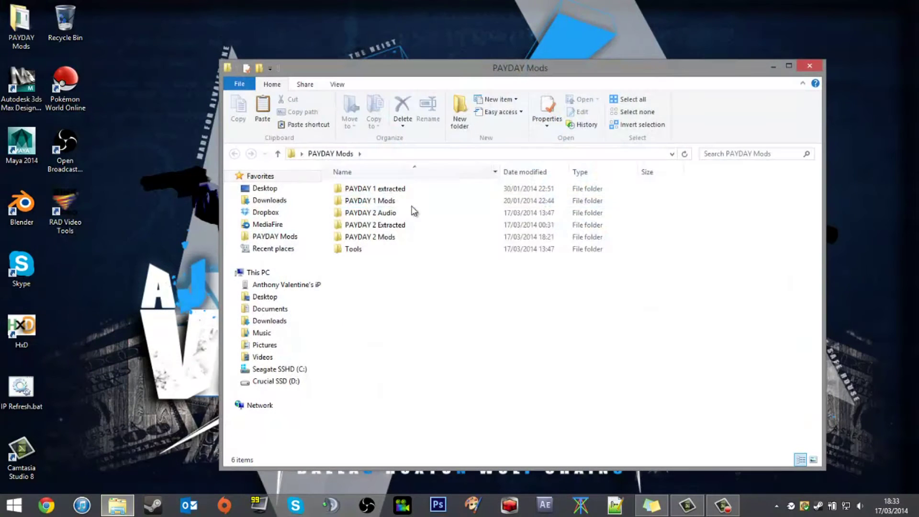
click(394, 229)
double_click(393, 229)
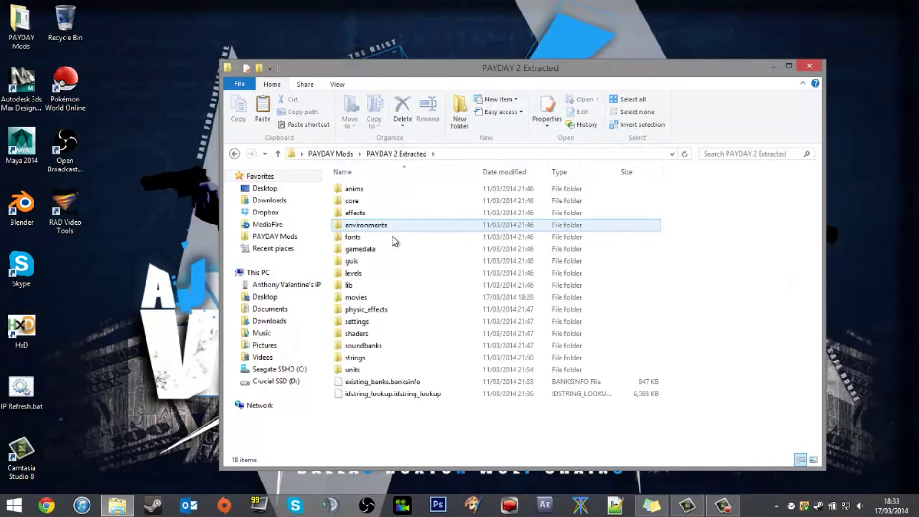
click(388, 298)
double_click(387, 297)
click(398, 225)
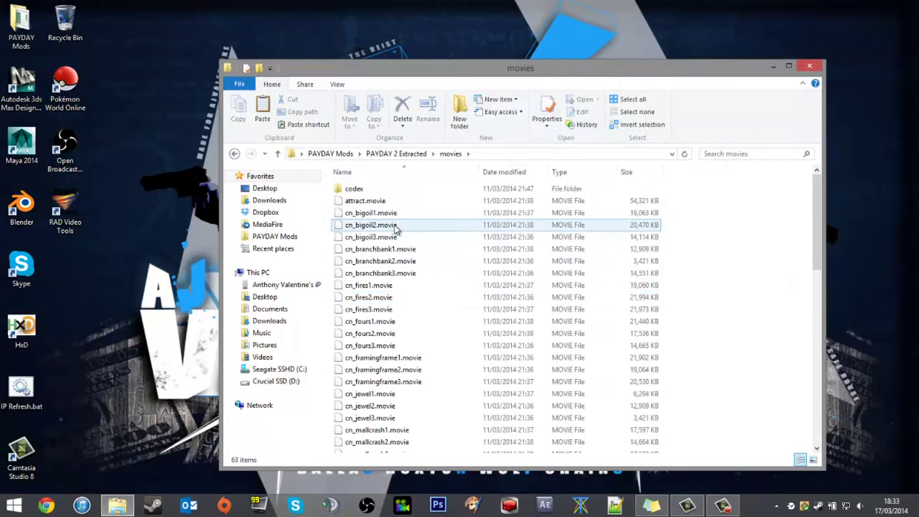
click(445, 321)
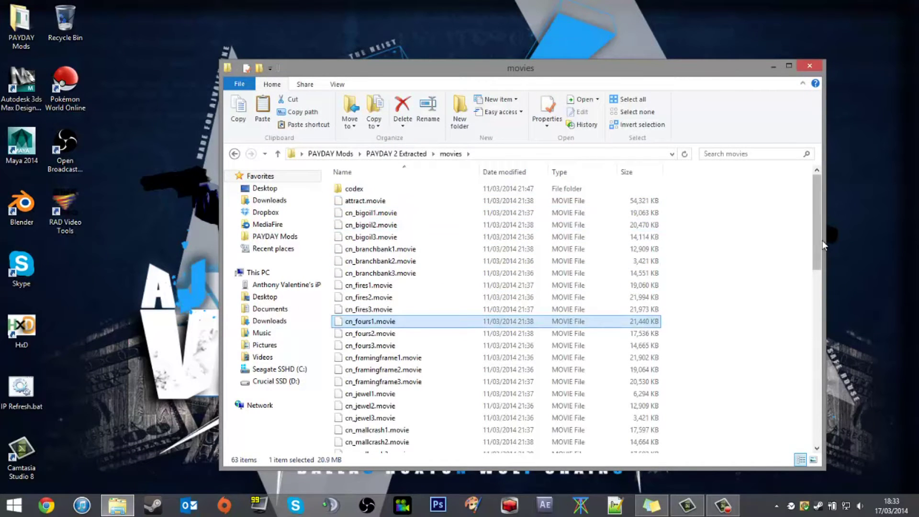
drag(818, 256, 838, 429)
- Rename game_intro.movie to game_intro.bik, accept the extension change, and close the video player
click(378, 314)
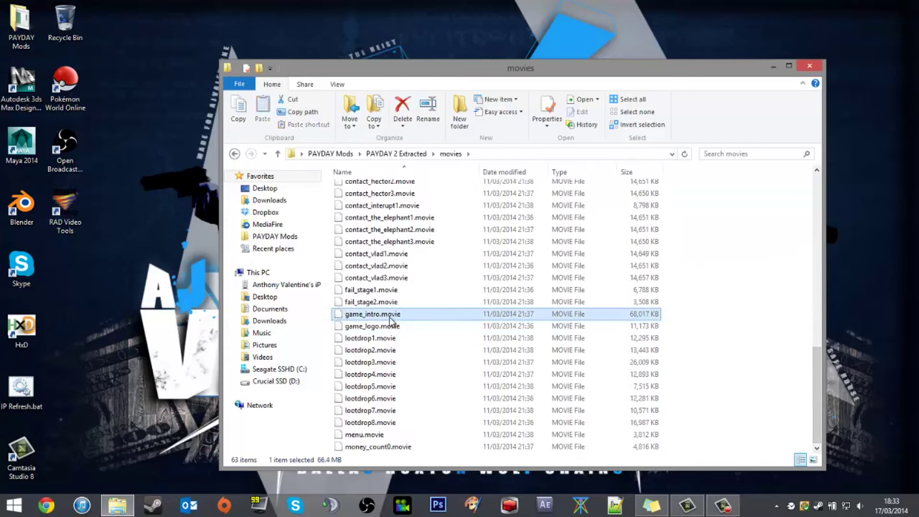
click(387, 314)
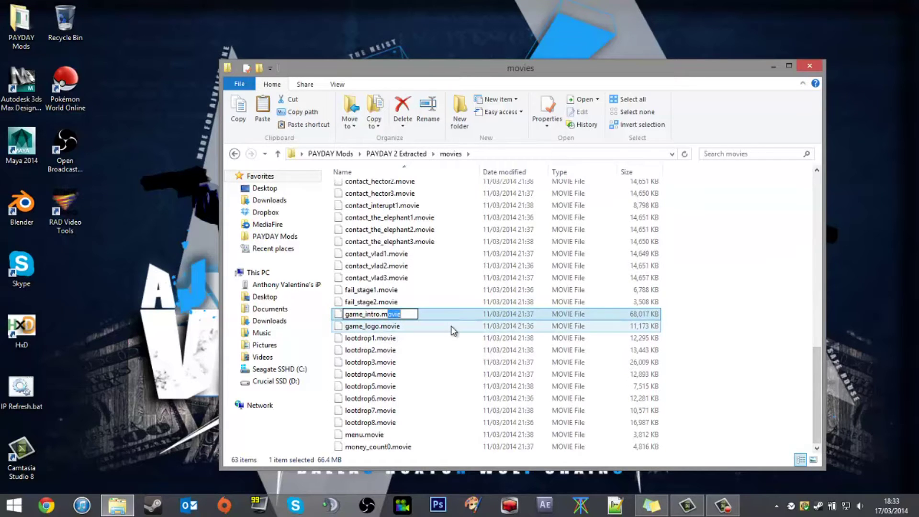
key(End)
key(BackSpace)
key(BackSpace)
key(BackSpace)
key(BackSpace)
key(BackSpace)
text(bik)
key(Return)
key(Return)
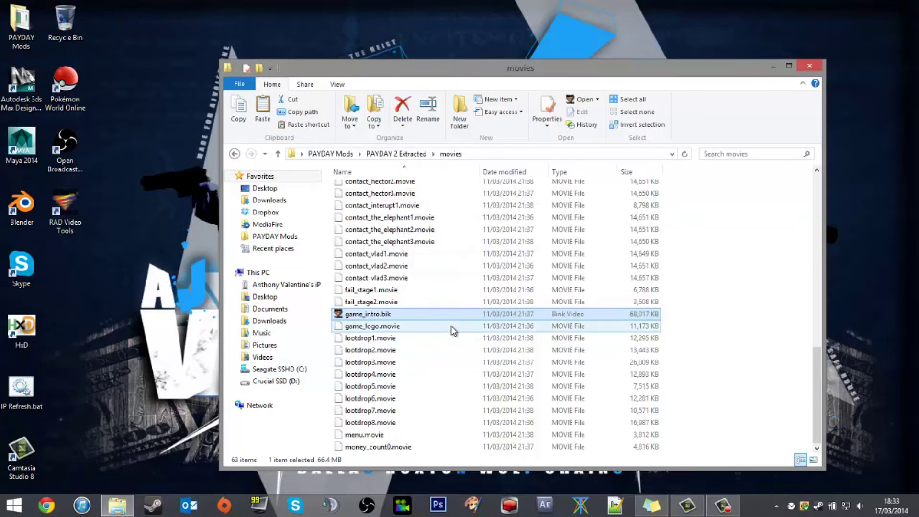
key(Return)
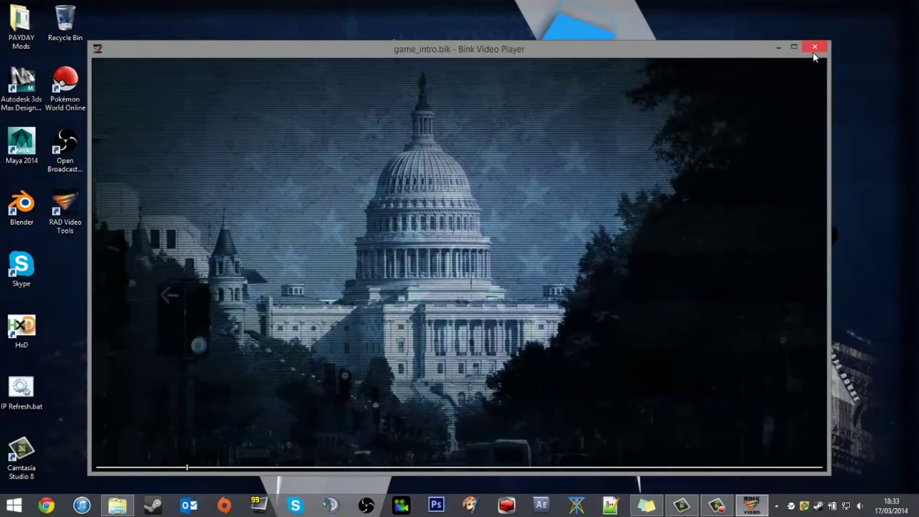
click(815, 47)
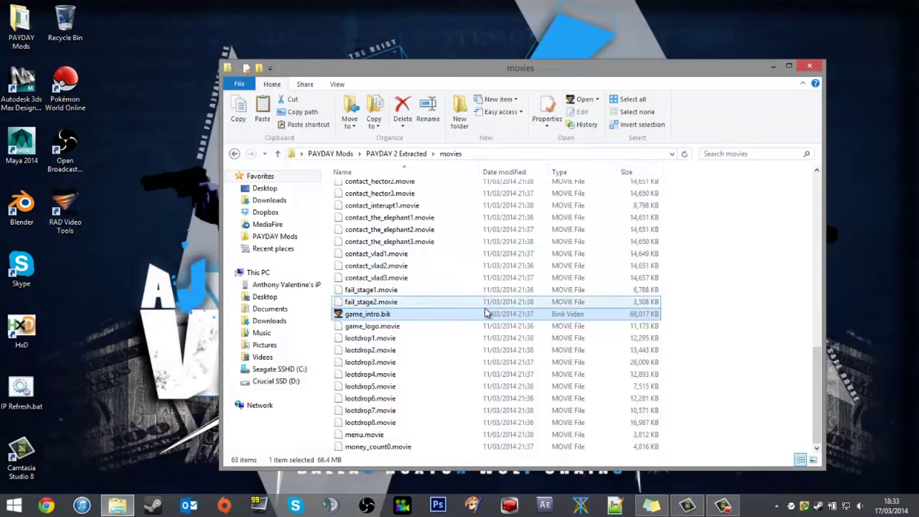
- Undo the rename and paste game_intro.movie into PAYDAY Mods > PAYDAY 2 Mods > video test
key(ctrl+z)
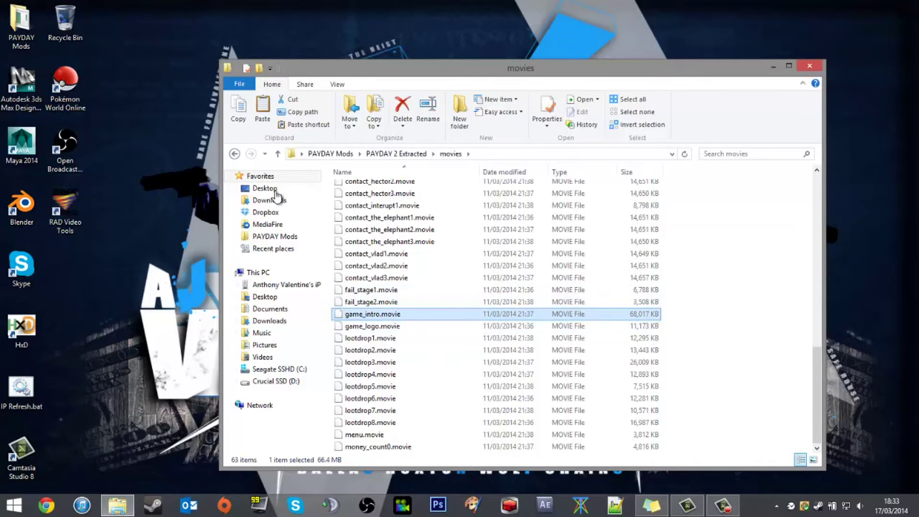
click(290, 236)
double_click(404, 239)
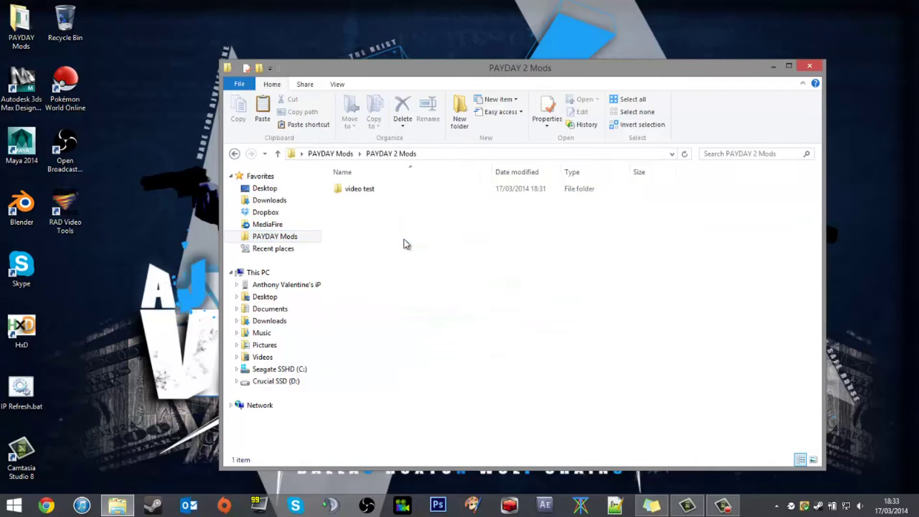
double_click(389, 194)
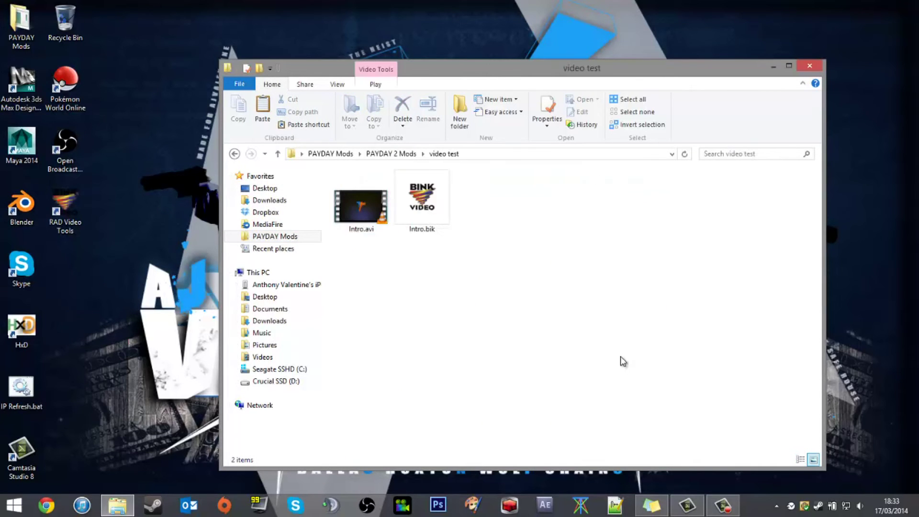
key(ctrl+v)
- Select and compare the Intro.avi and Intro.bik files in the video test folder
click(459, 229)
click(431, 226)
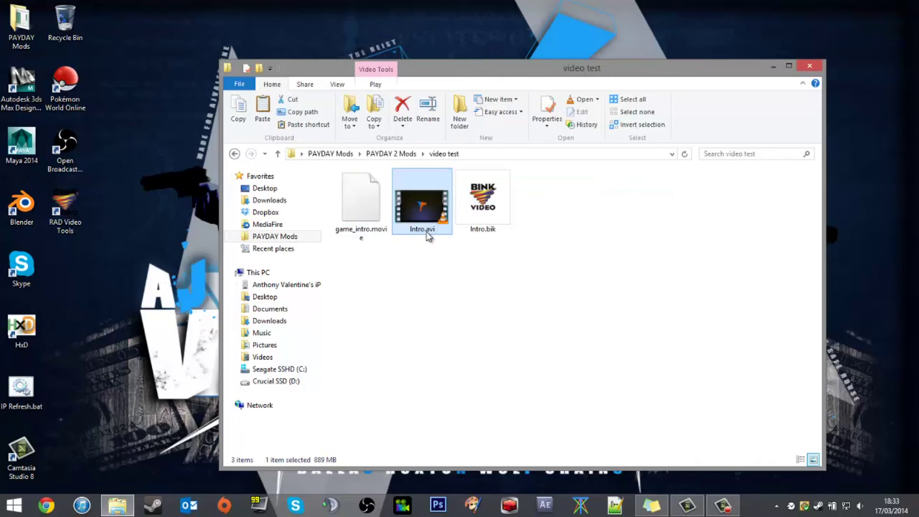
drag(479, 317, 484, 178)
click(482, 254)
drag(482, 254, 498, 168)
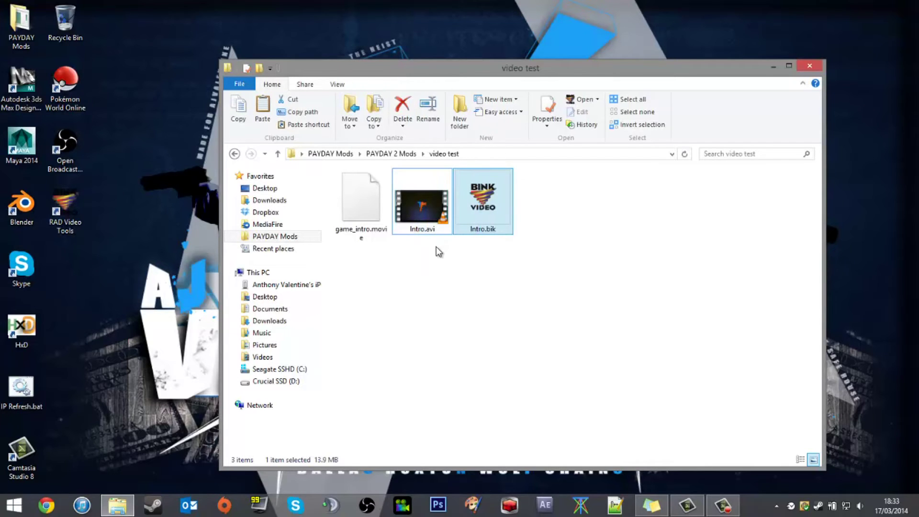
drag(439, 267, 532, 246)
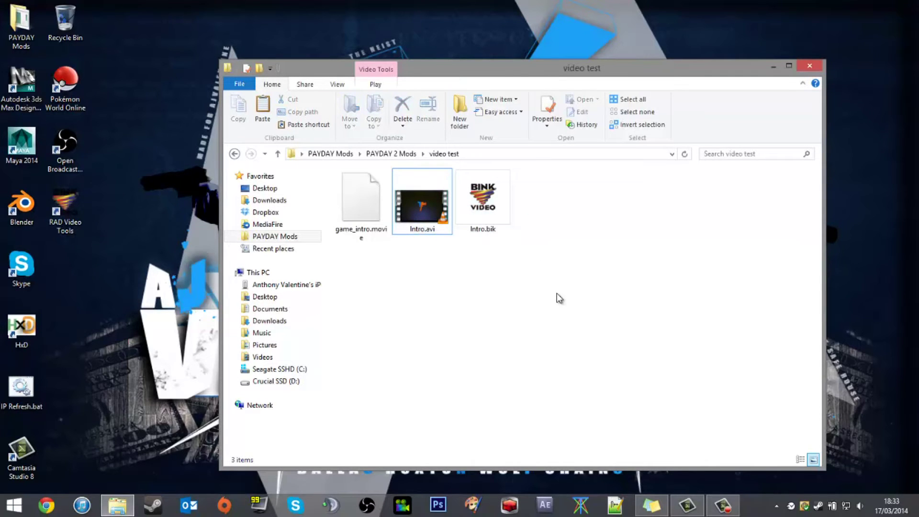
drag(543, 312, 464, 143)
click(503, 273)
drag(414, 263, 433, 168)
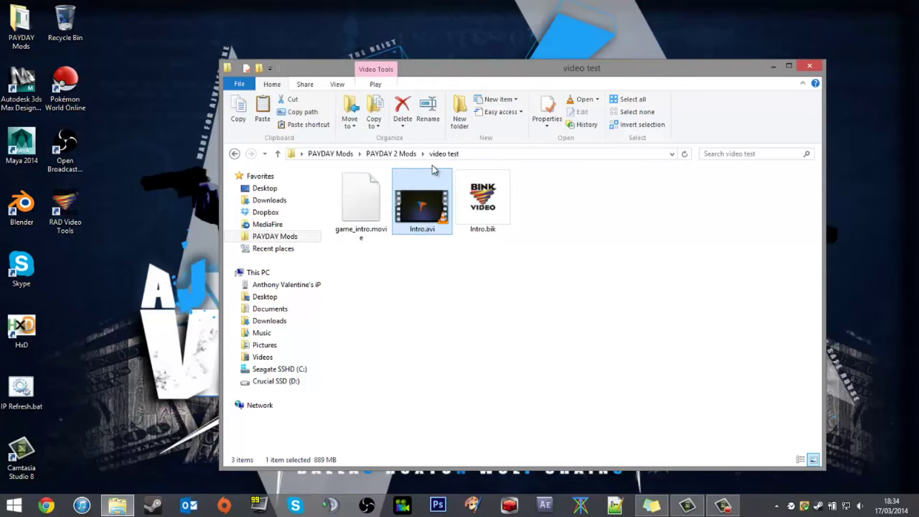
click(418, 248)
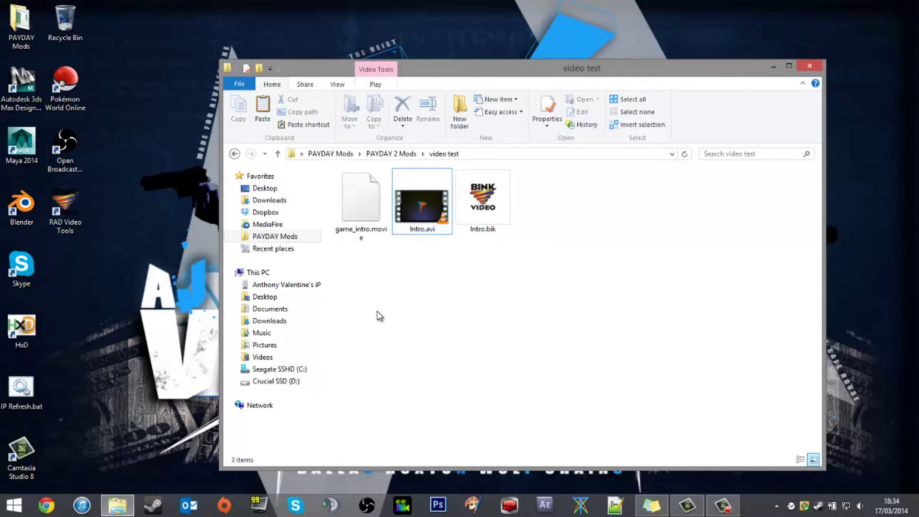
double_click(74, 214)
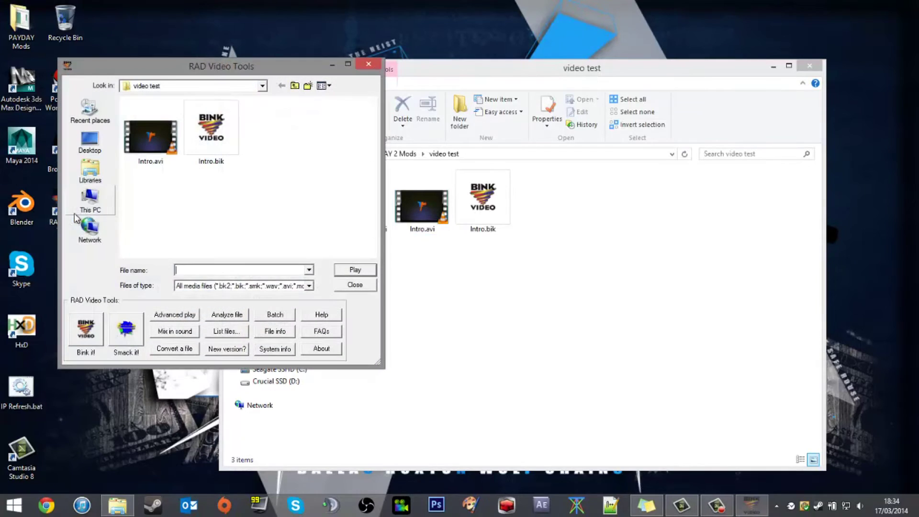
click(154, 150)
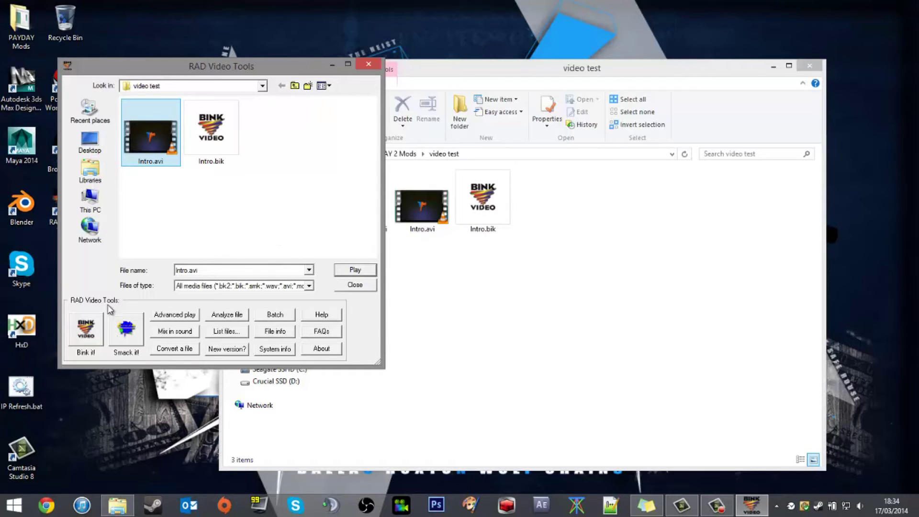
click(86, 335)
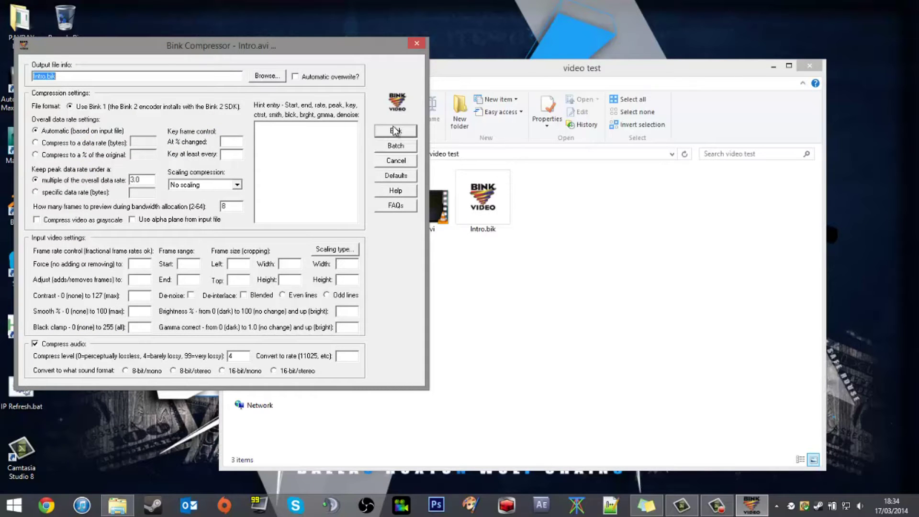
click(417, 44)
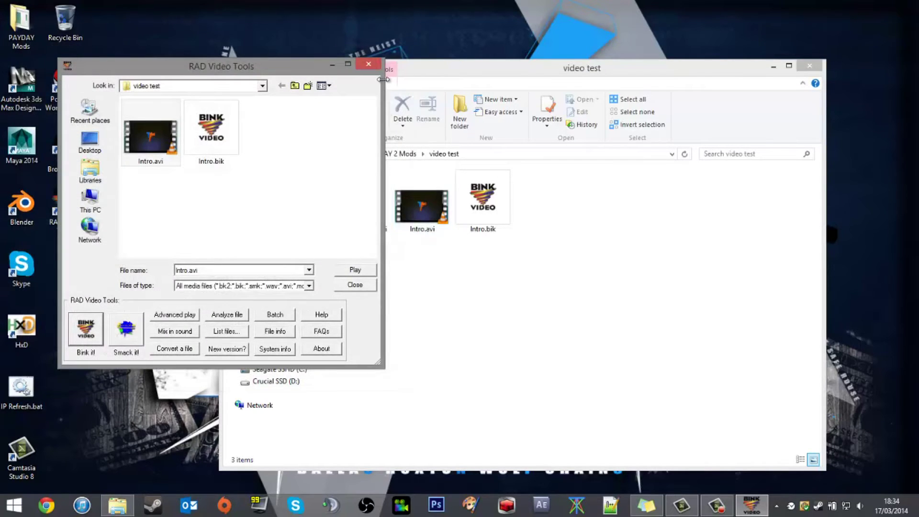
click(374, 65)
- Copy the file name game_intro.movie from the old file without changing it
click(442, 192)
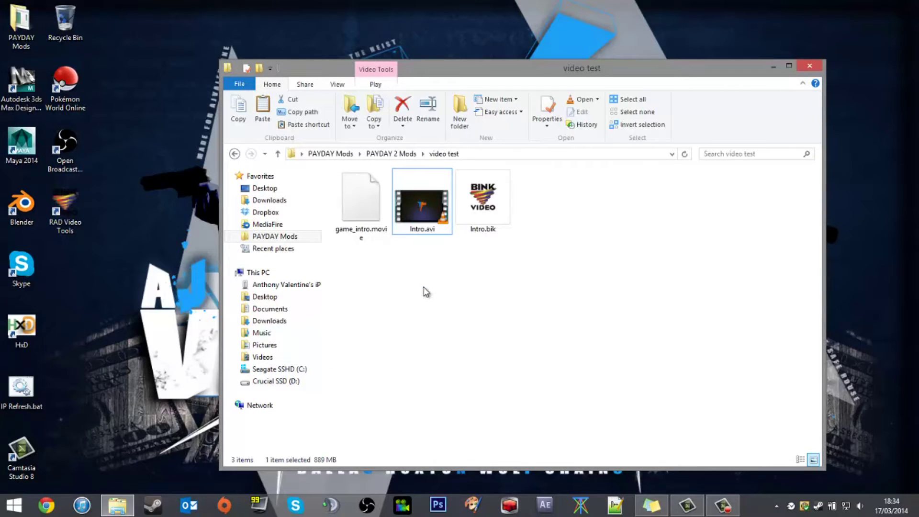
click(497, 188)
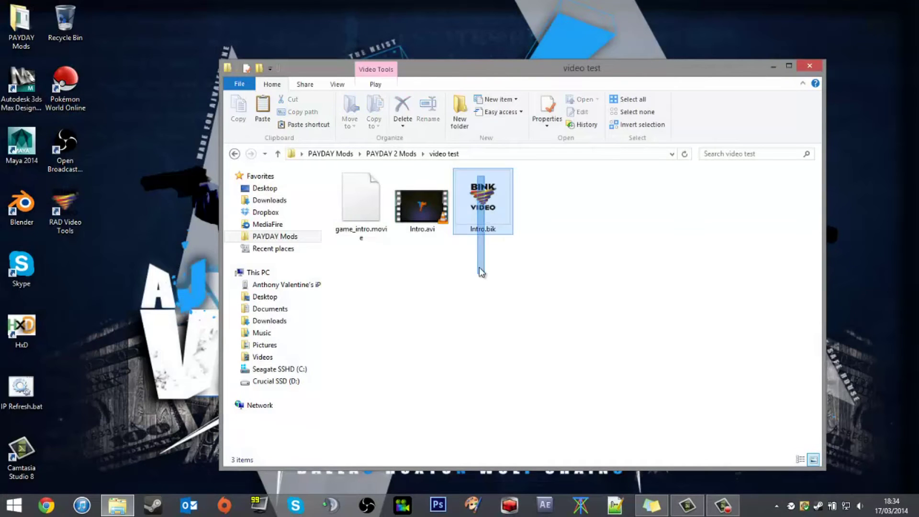
click(479, 305)
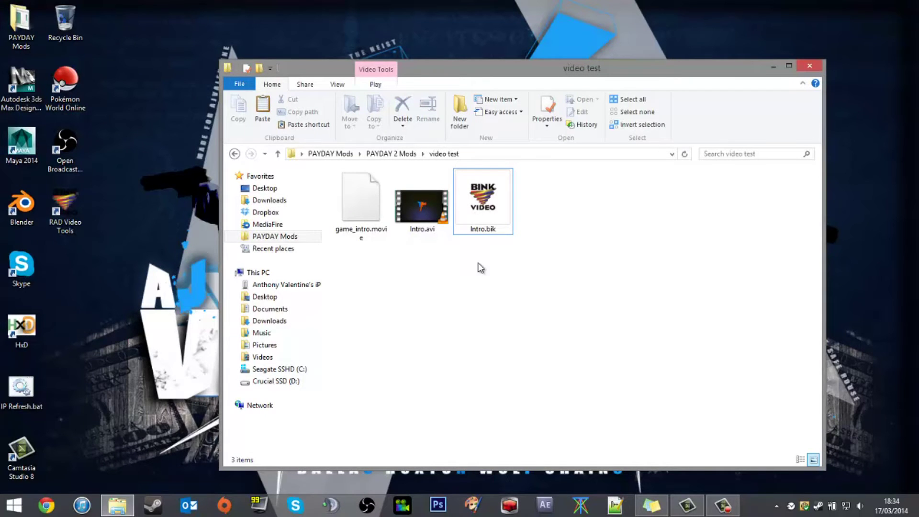
click(370, 220)
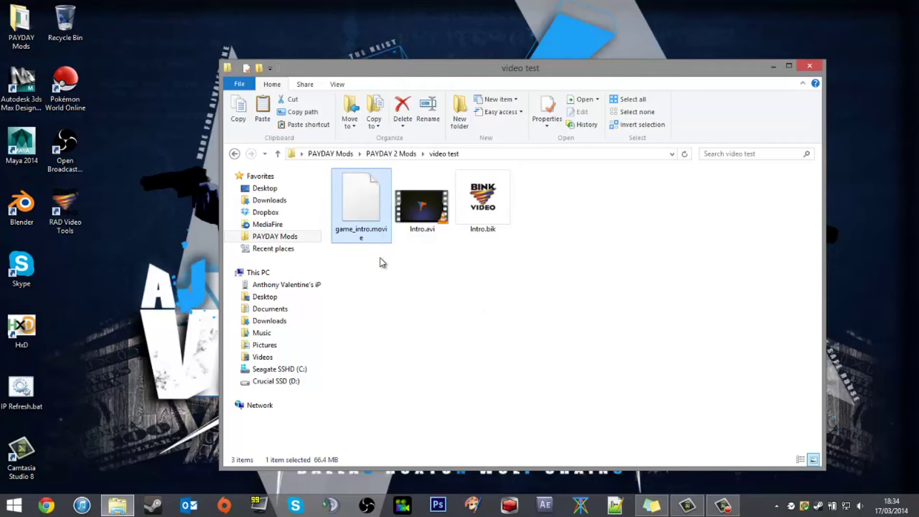
click(356, 232)
key(ctrl+a)
key(ctrl+c)
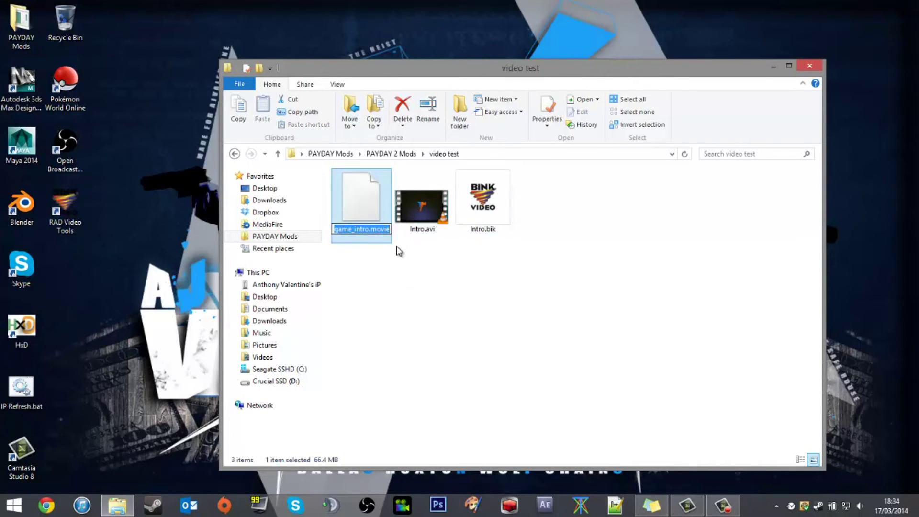
click(488, 213)
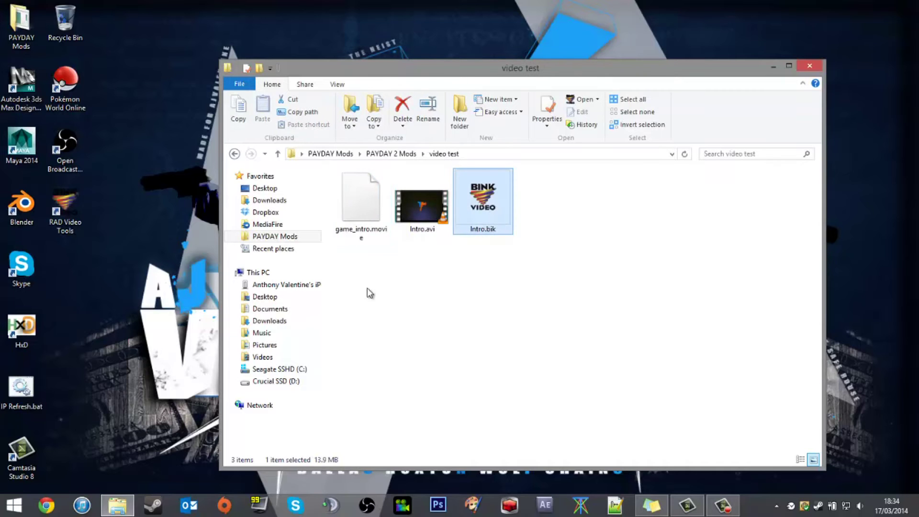
- Delete the old game_intro.movie and rename Intro.bik to game_intro.movie, accepting the extension change
click(363, 194)
key(Delete)
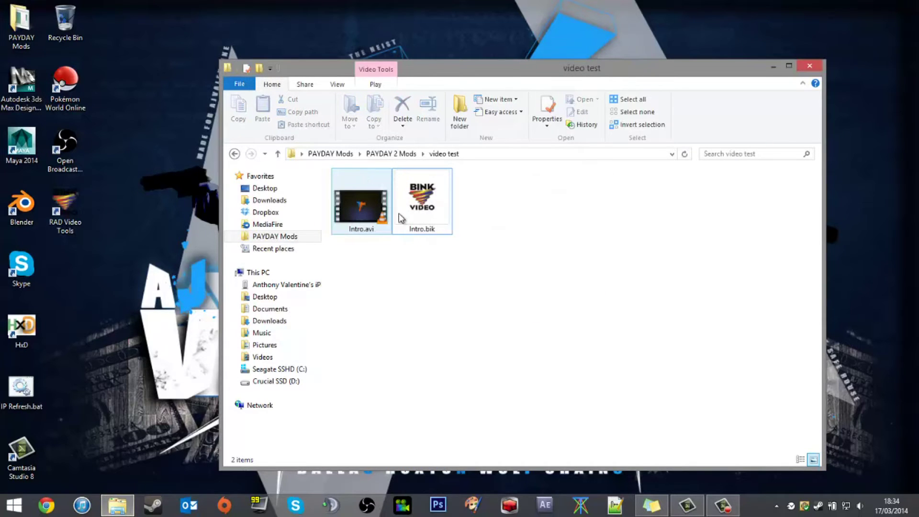
click(401, 215)
click(418, 231)
key(ctrl+a)
key(ctrl+v)
key(Return)
click(501, 255)
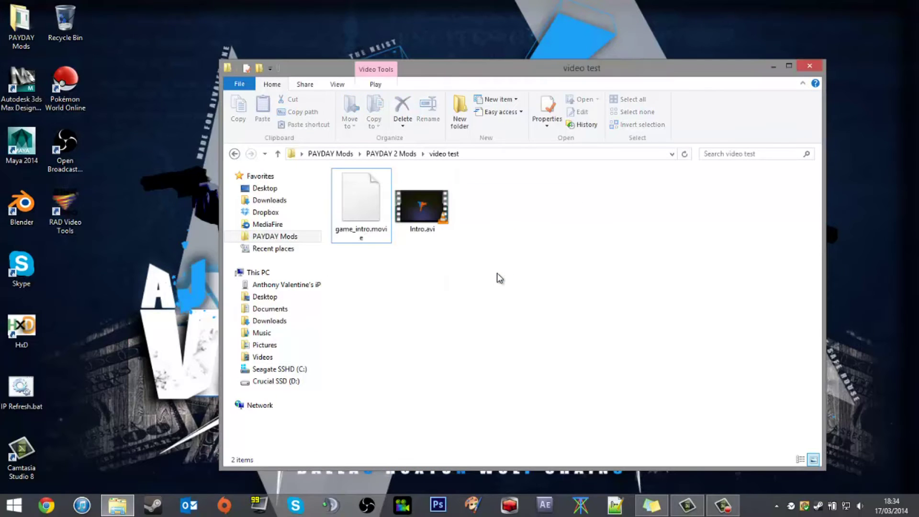
- Open the Tools folder inside PAYDAY Mods
click(287, 238)
click(370, 250)
double_click(368, 250)
- Launch PDBundleModPatcher.exe from the pdmod_tool_v1.13 folder and dismiss the open-mod dialog
double_click(373, 236)
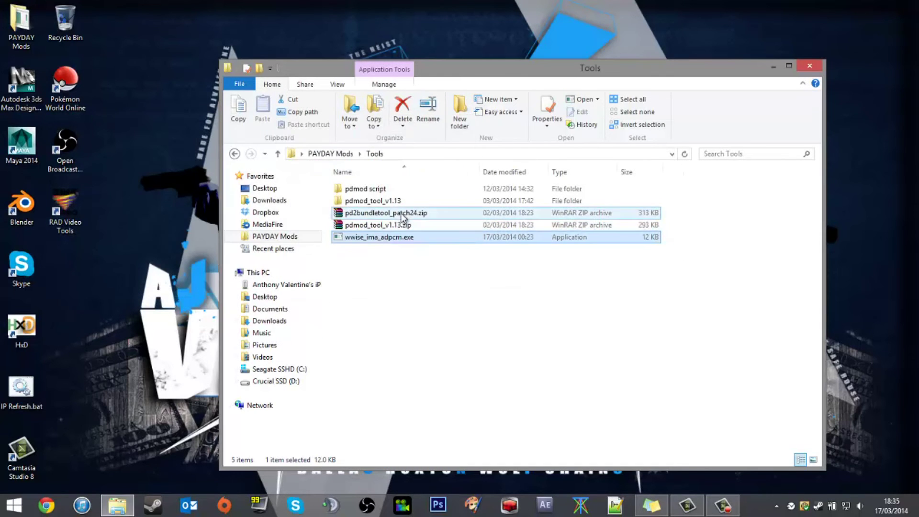
double_click(378, 202)
click(379, 240)
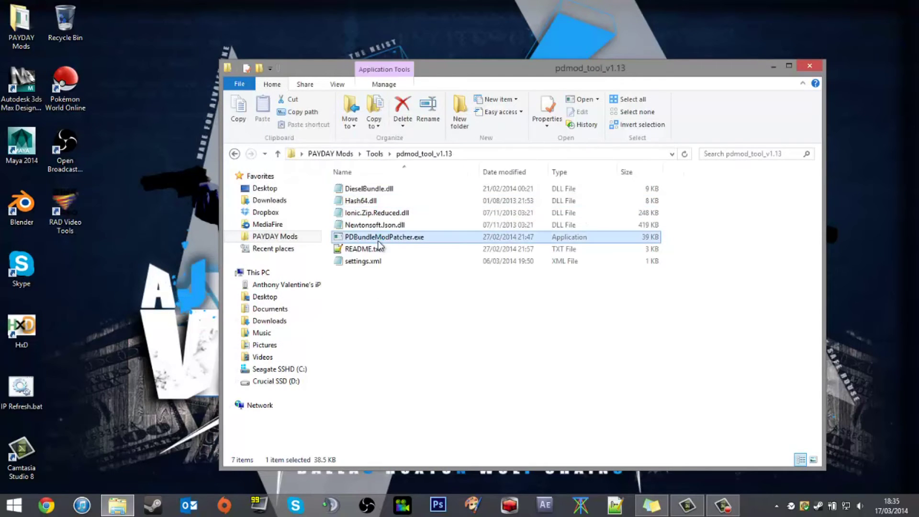
double_click(378, 241)
click(454, 284)
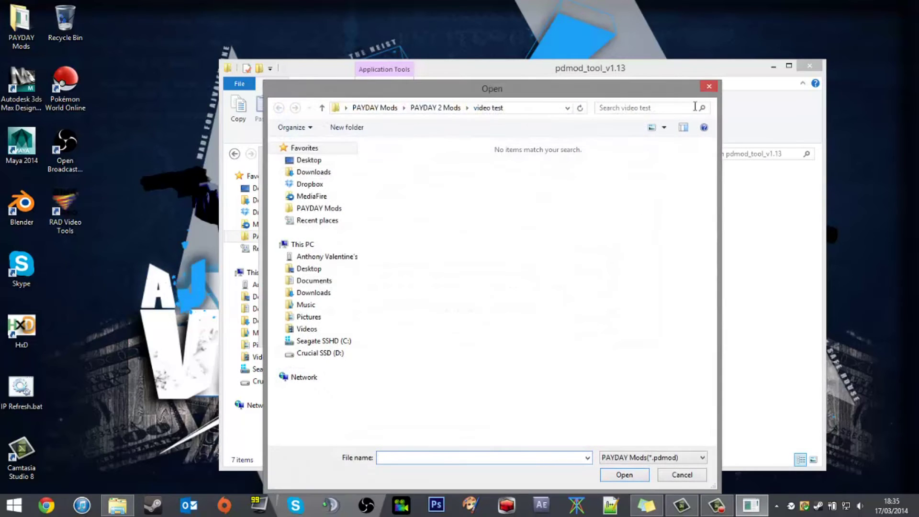
click(708, 86)
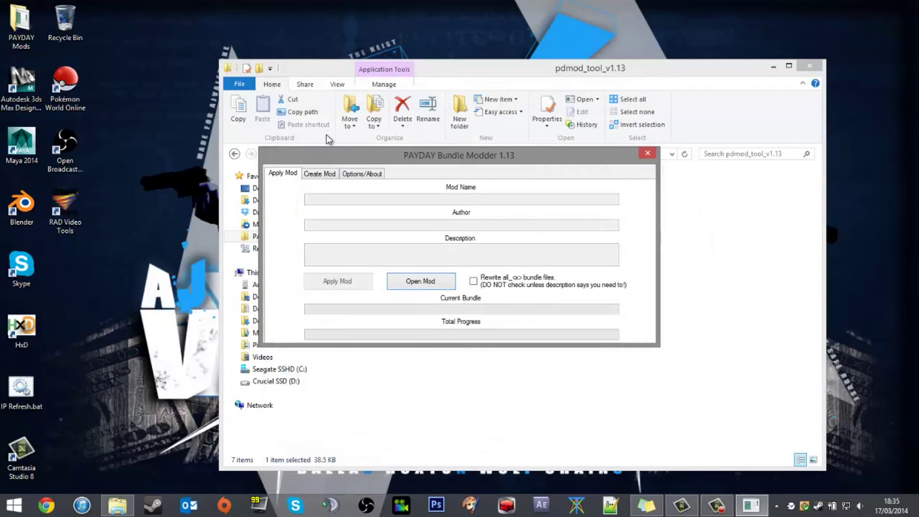
- On Create Mod, set bundle file movies/game_intro.movie with the video test game_intro.movie as replacement
click(315, 173)
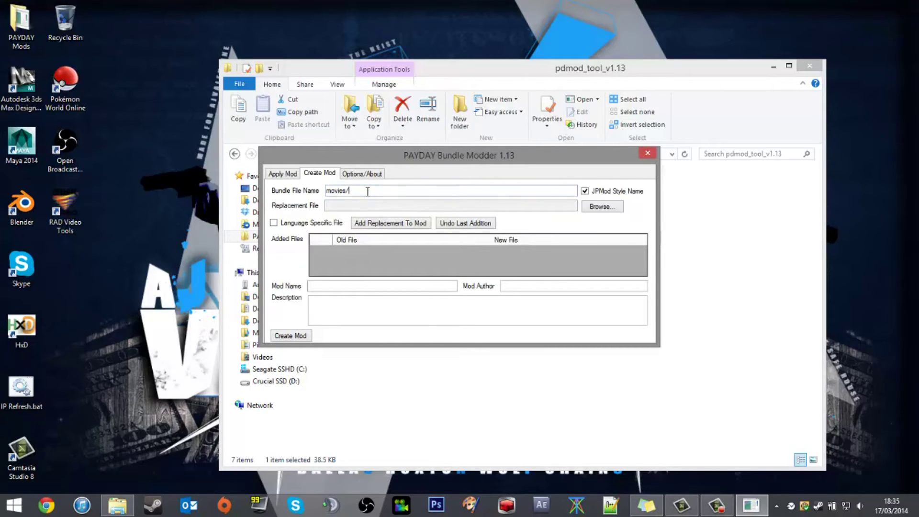
text(movies/game_intro.movie)
click(602, 207)
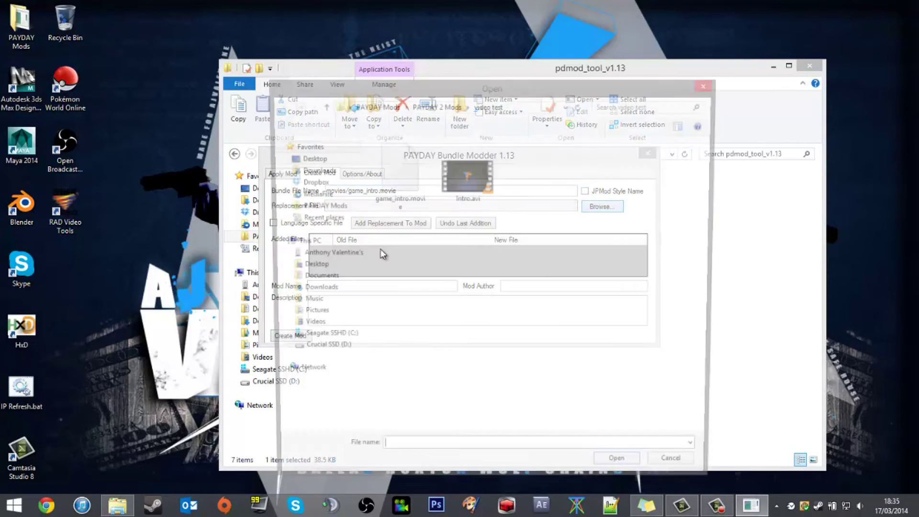
double_click(400, 163)
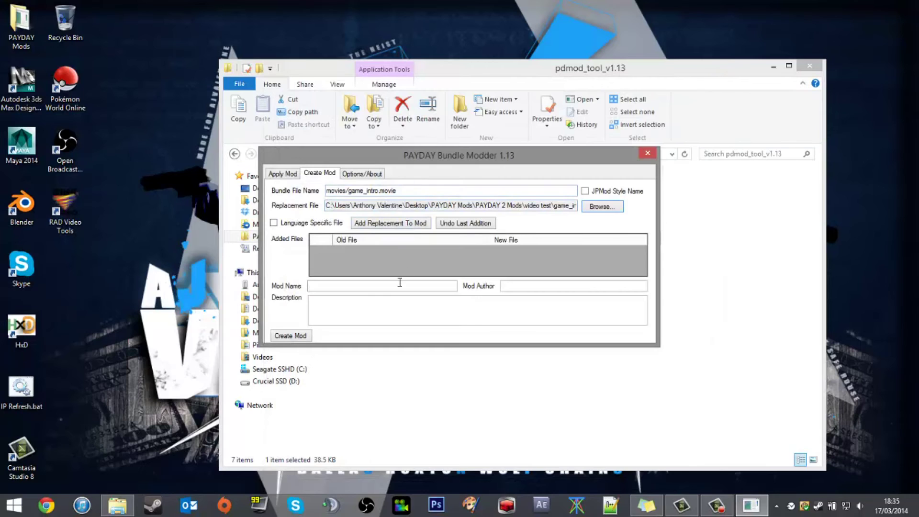
- Enter mod name 'PAYDAY 2 - Intro Movie LBG', the author's name, and a multi-line description
click(400, 286)
text(PAYDAY )
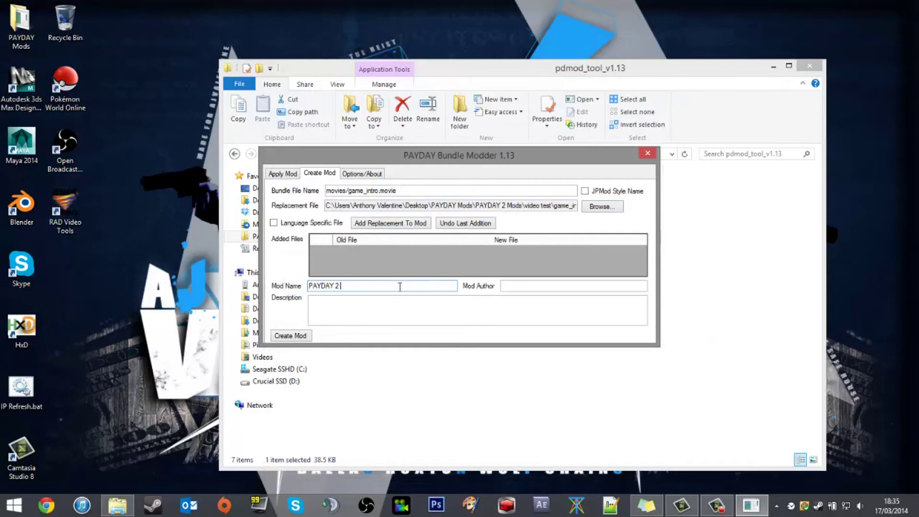
text(2 - Intro Movie LBG)
text(Last Bullet Gaming)
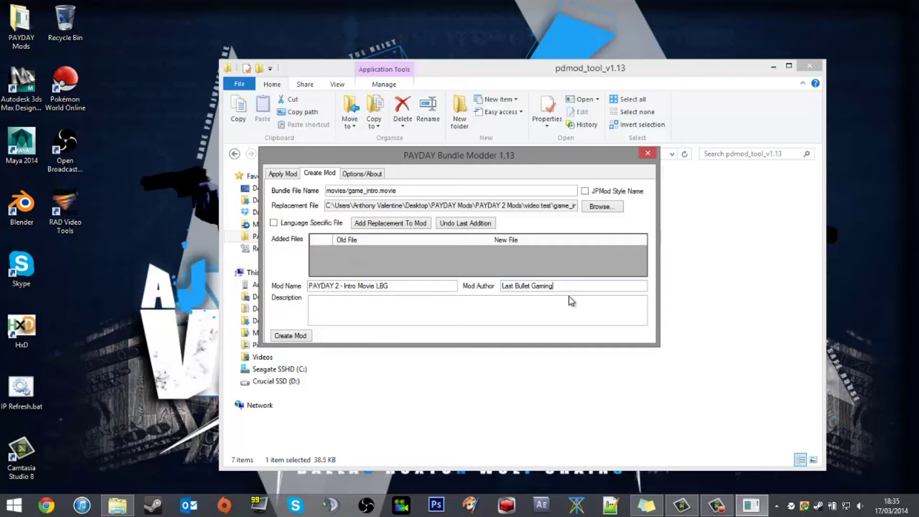
click(517, 307)
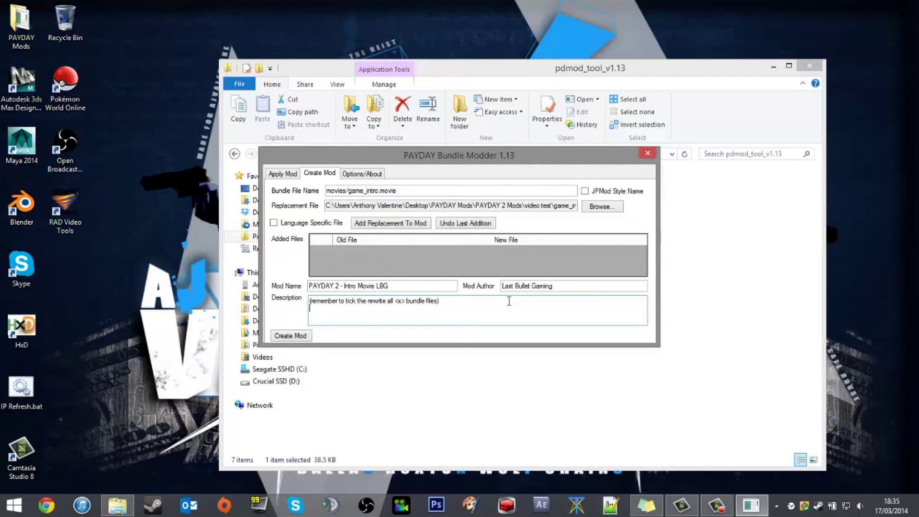
key(Return)
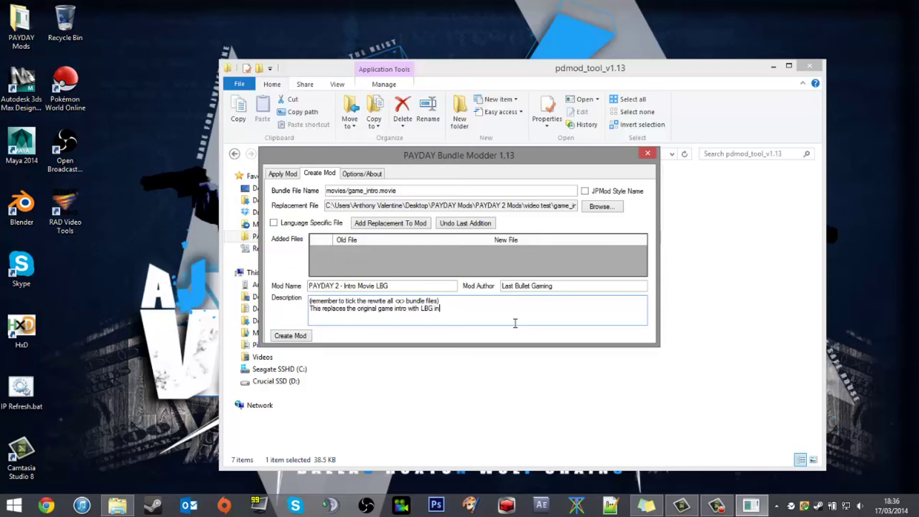
- Add the movie replacement and save the mod as PAYDAY 2 - Intro Movie LBG.pdmod
click(298, 339)
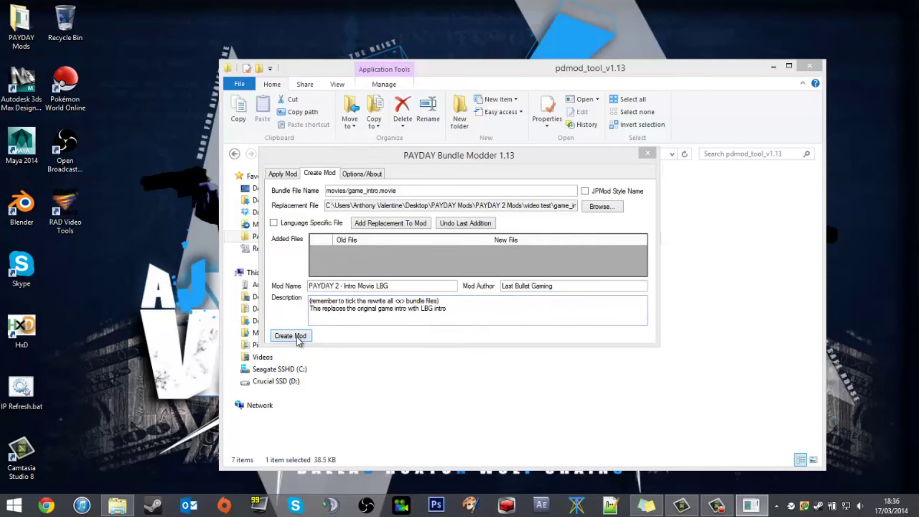
click(545, 292)
click(385, 225)
click(300, 336)
click(625, 473)
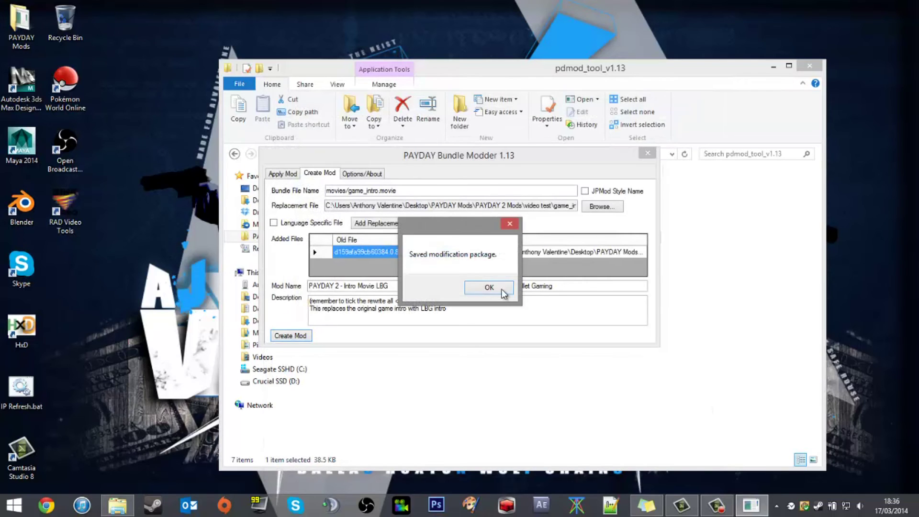
click(484, 286)
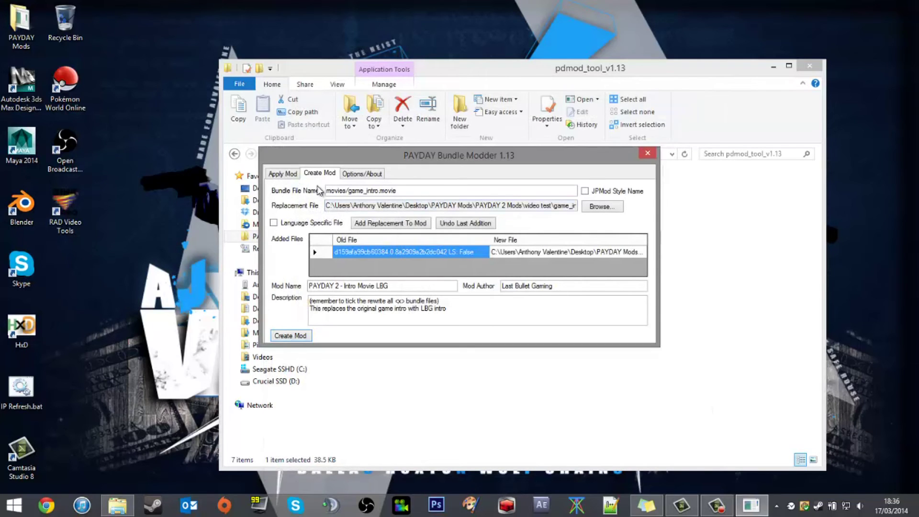
- On the Apply Mod tab, load the PAYDAY 2 - Intro Movie LBG package
click(282, 176)
click(412, 283)
double_click(390, 176)
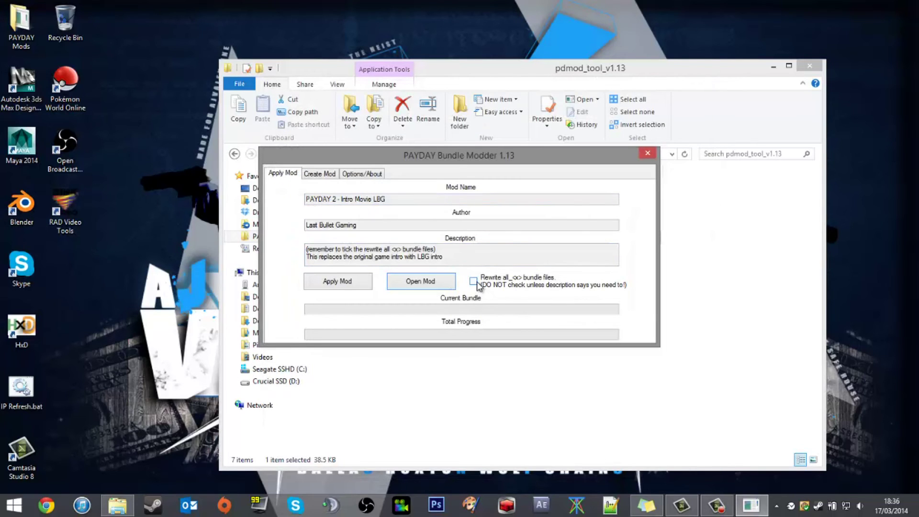
- Enable 'Rewrite all _<x> bundle files', accept the caution, and apply the intro movie mod
click(477, 283)
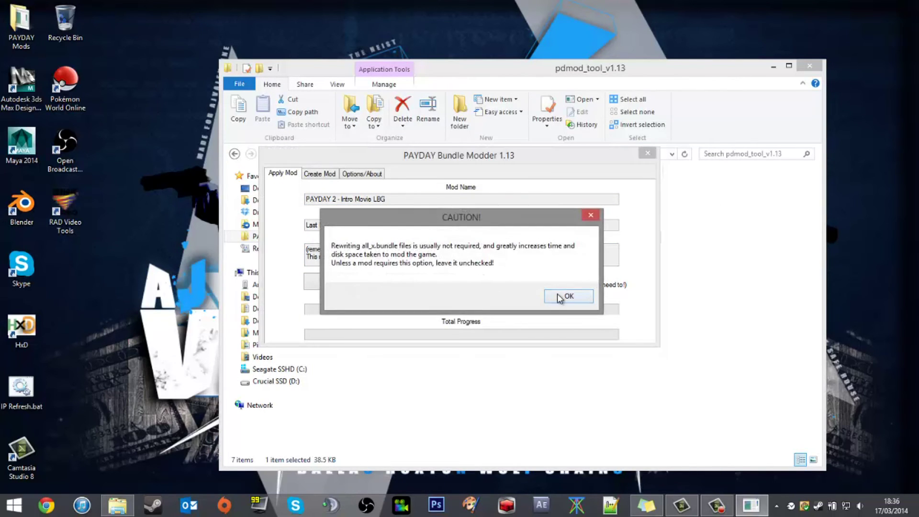
click(561, 298)
click(364, 285)
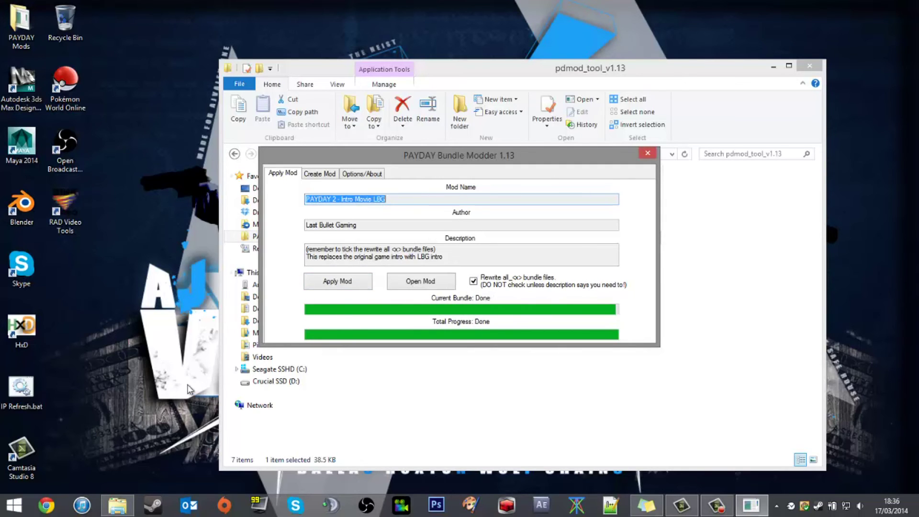
- Start PAYDAY 2 from the Steam library to verify the replacement intro plays
click(153, 507)
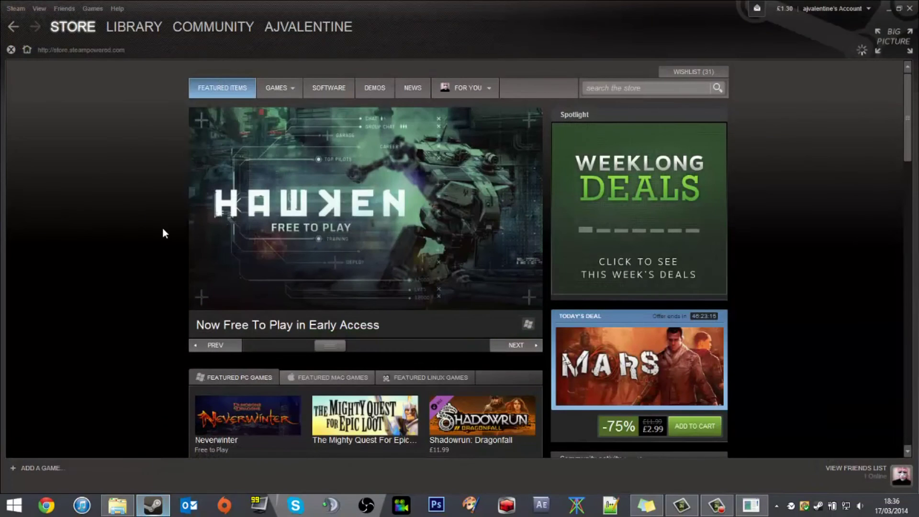
click(137, 27)
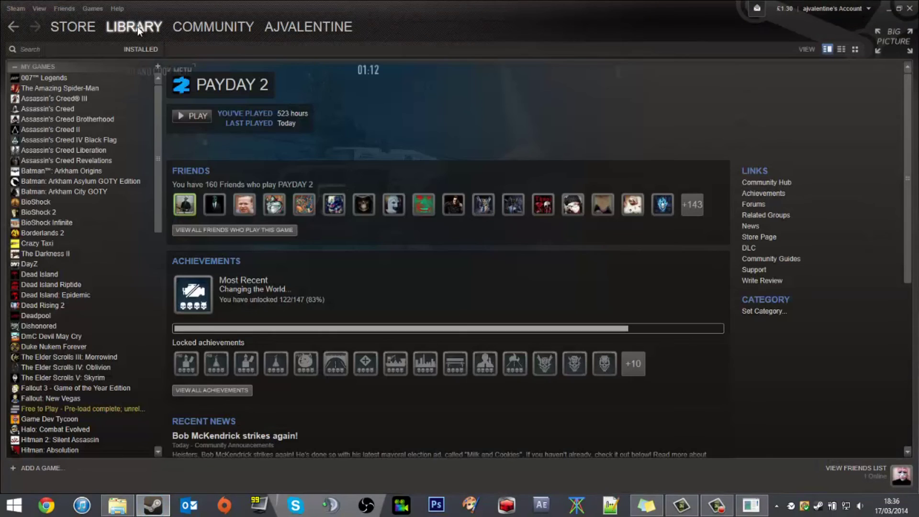
click(198, 117)
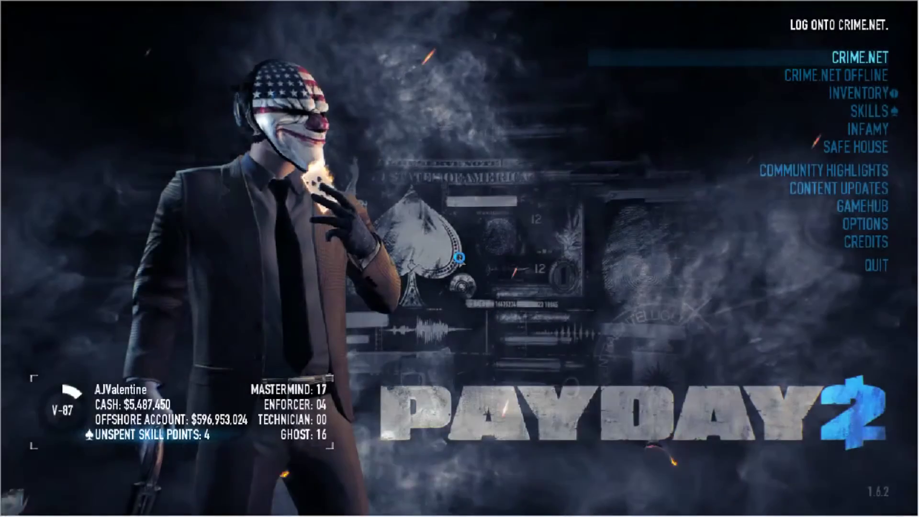
click(744, 83)
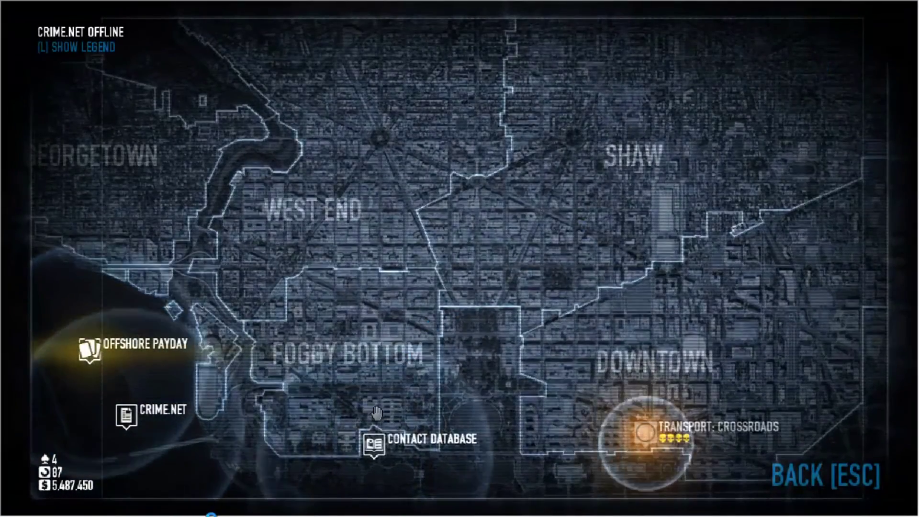
click(376, 448)
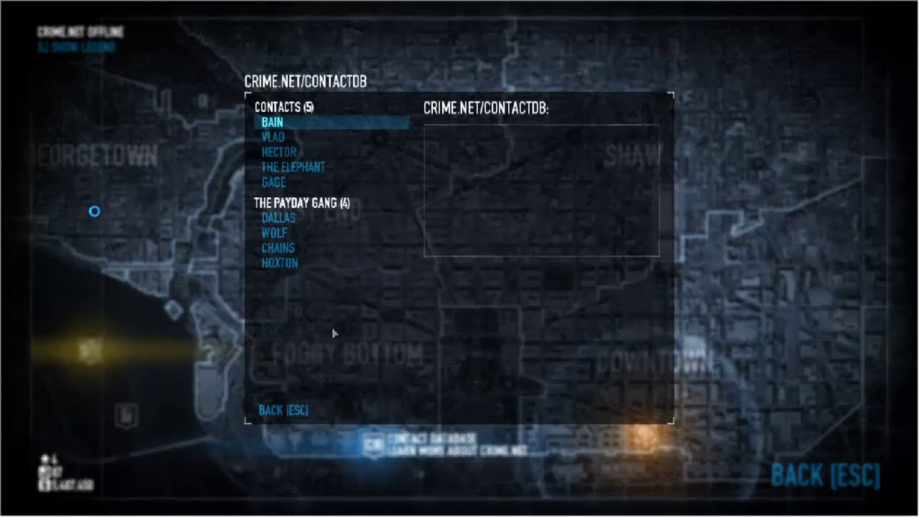
click(330, 218)
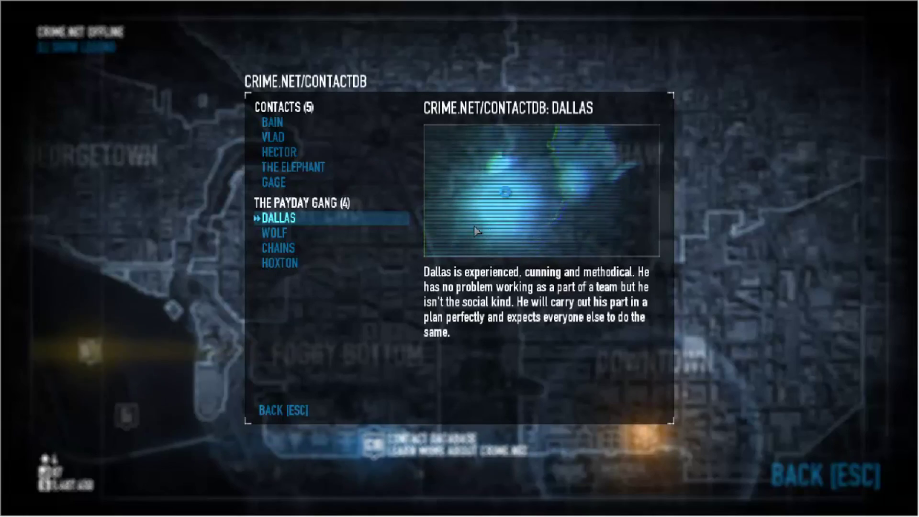
key(Escape)
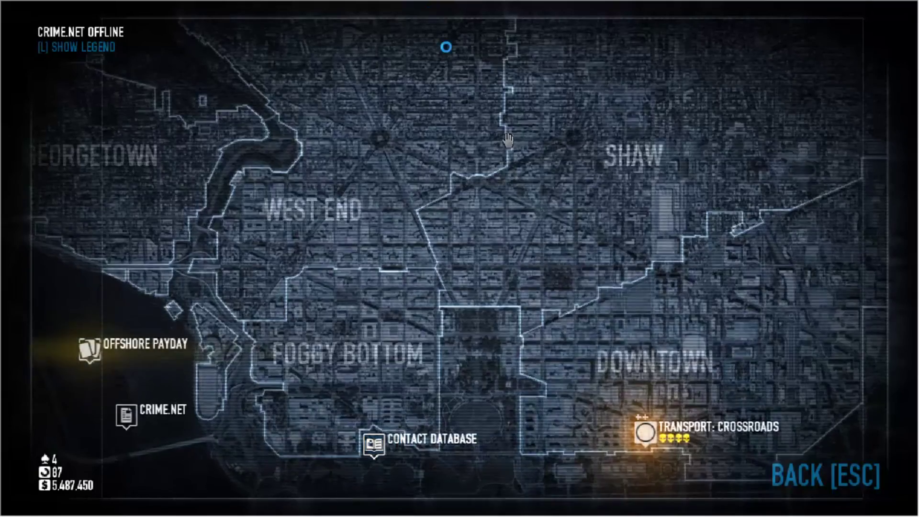
key(Escape)
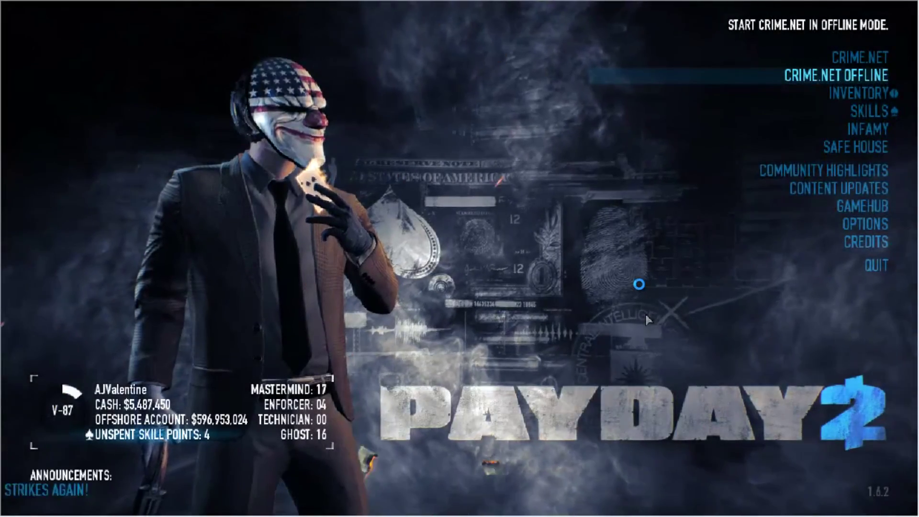